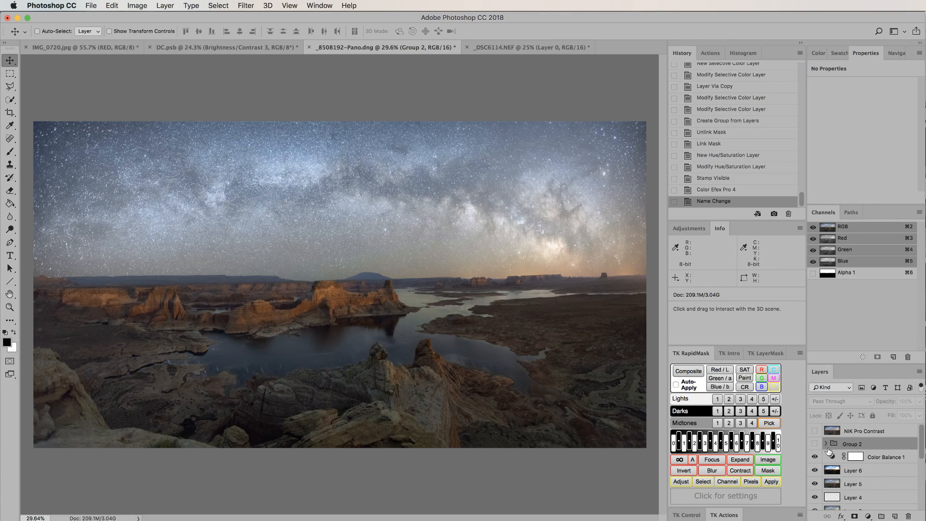
Expand Group 2, make the group visible and hide the three adjustment layers inside it
click(825, 444)
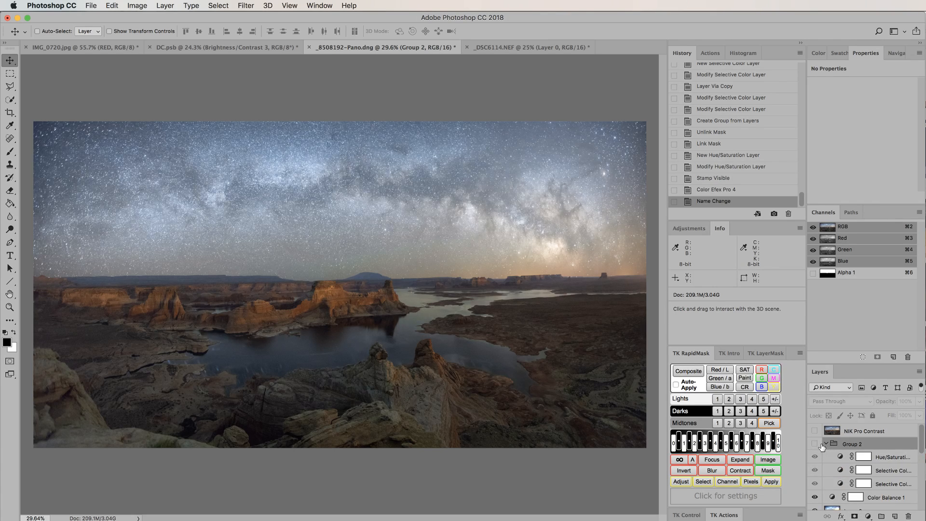
click(815, 444)
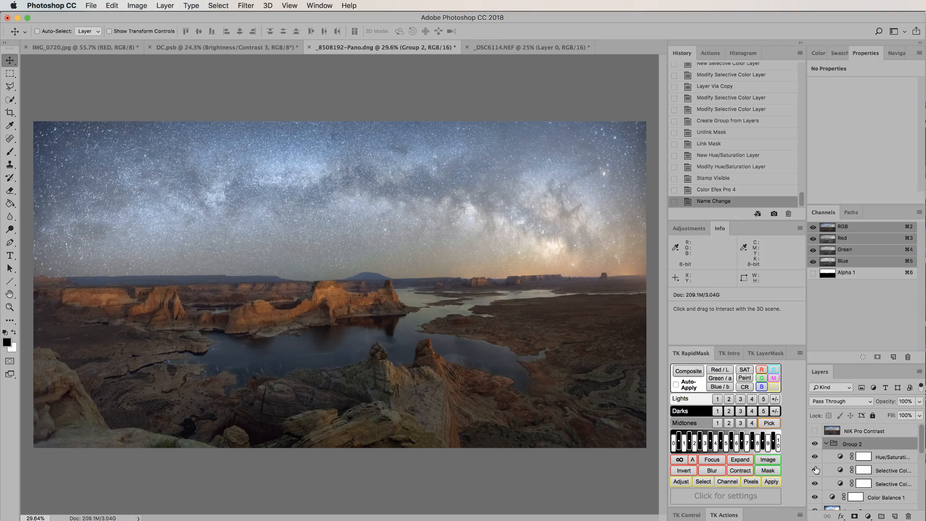
drag(814, 456, 814, 483)
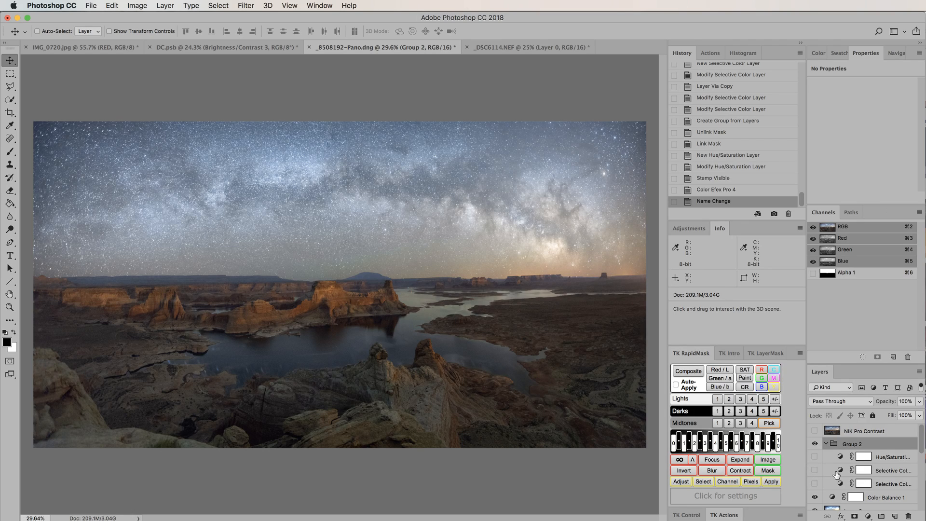
click(815, 445)
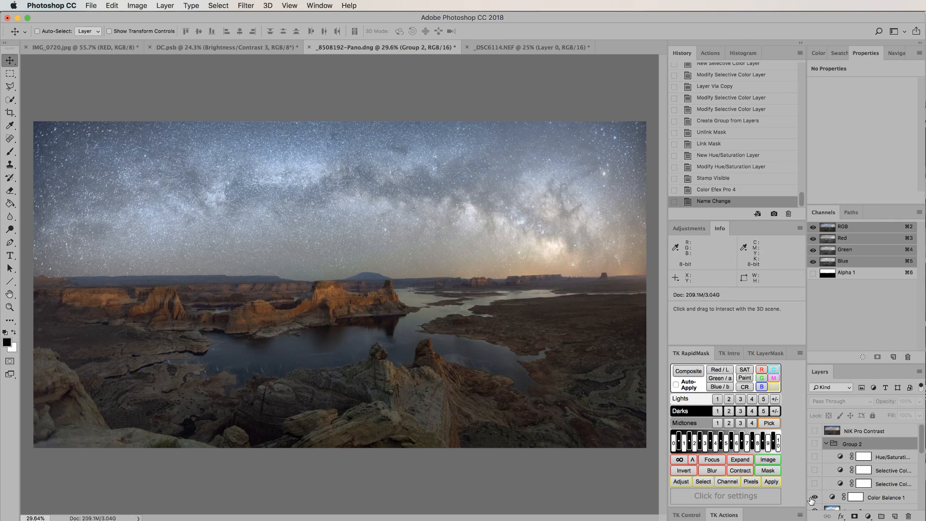
click(815, 444)
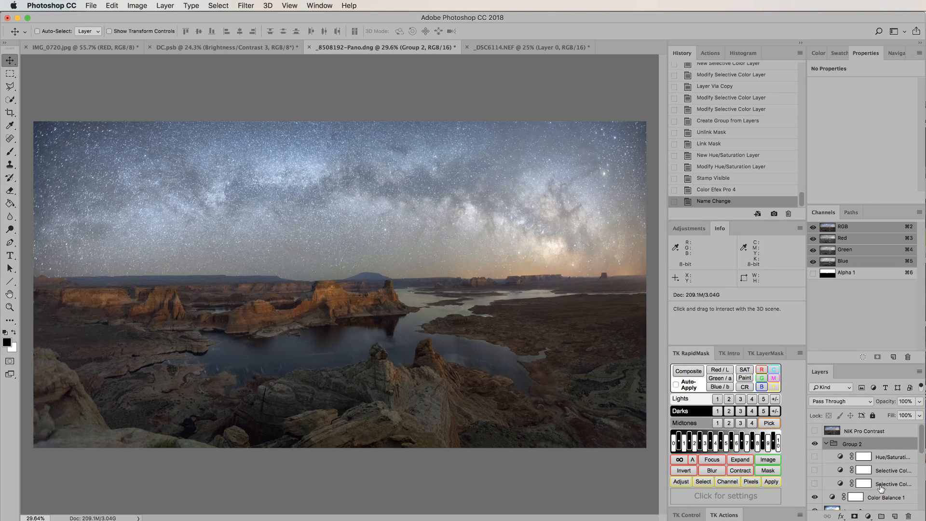
Examine the lower Selective Color layer in Group 2 with its visibility on and off, including its color ranges, keeping Reds selected
click(880, 485)
click(814, 485)
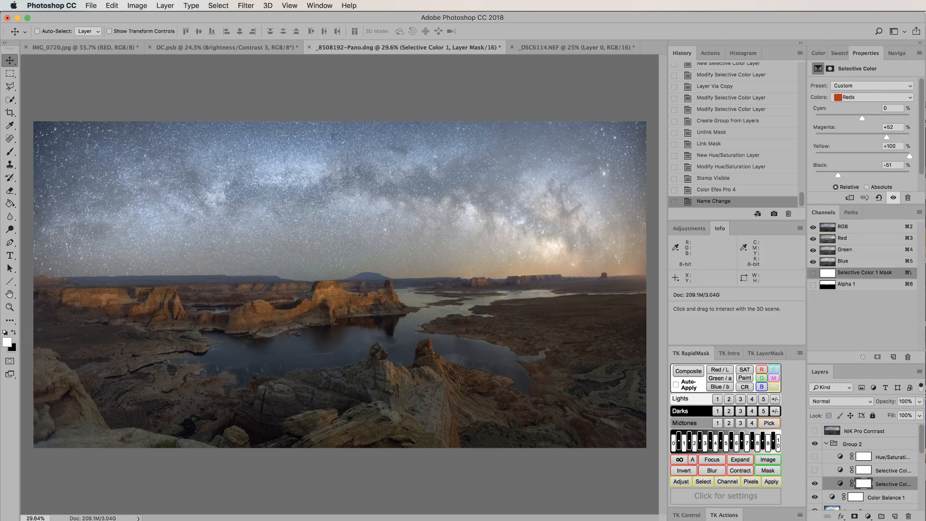
mouse_move(919, 95)
mouse_down()
mouse_move(920, 111)
mouse_move(920, 98)
mouse_up()
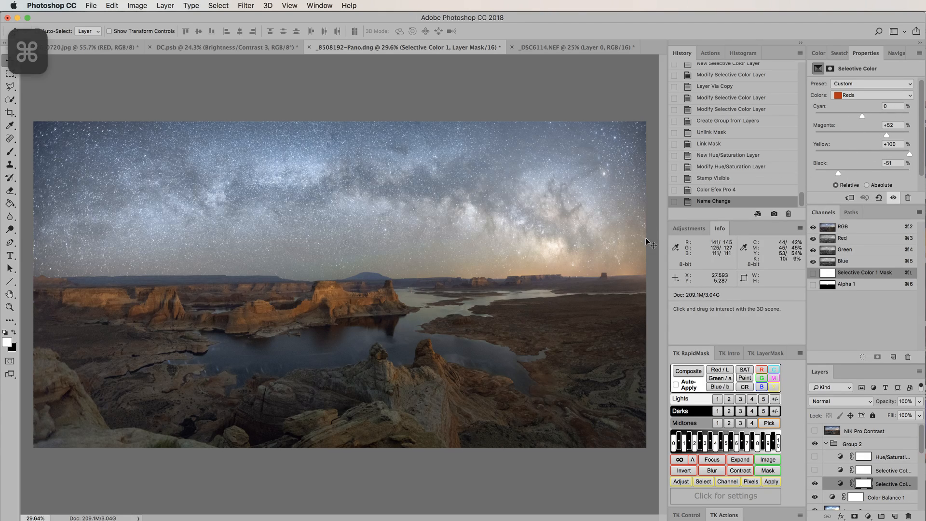
key(super+Tab)
key(super+Tab)
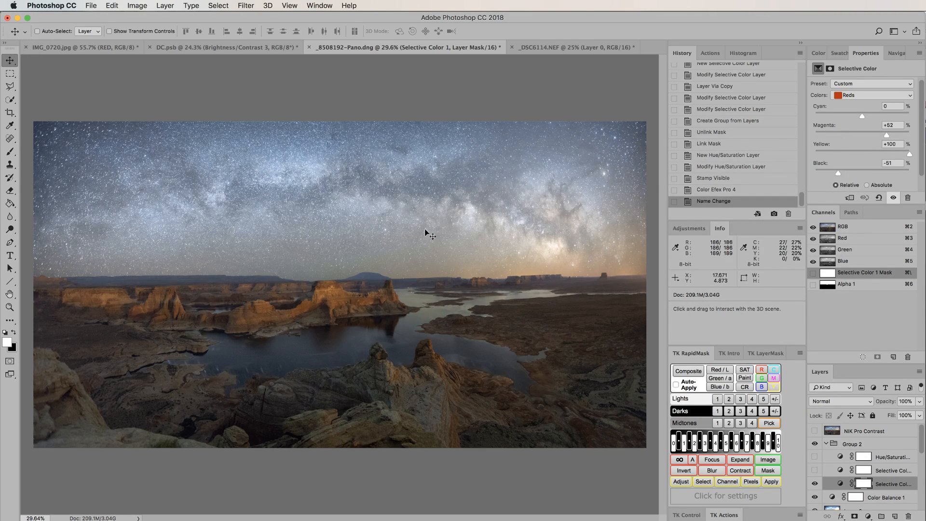
click(815, 483)
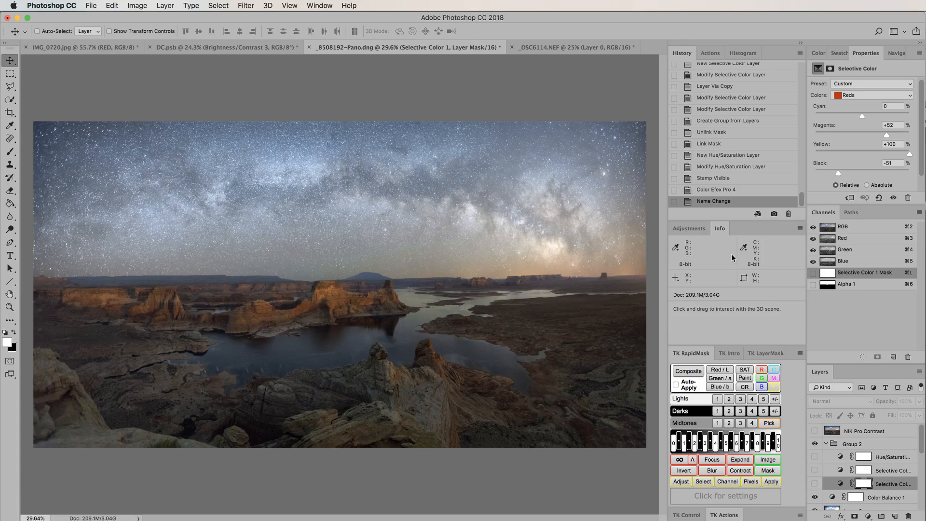
click(860, 95)
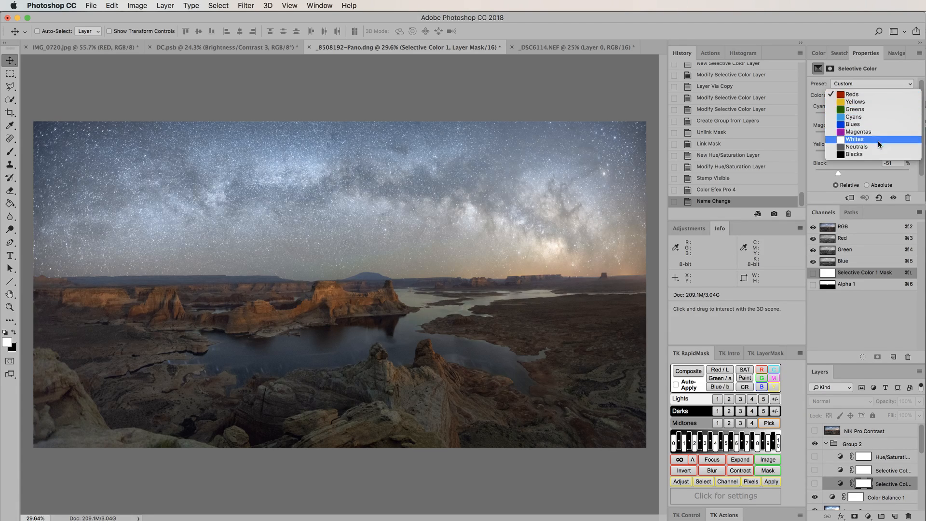
click(863, 94)
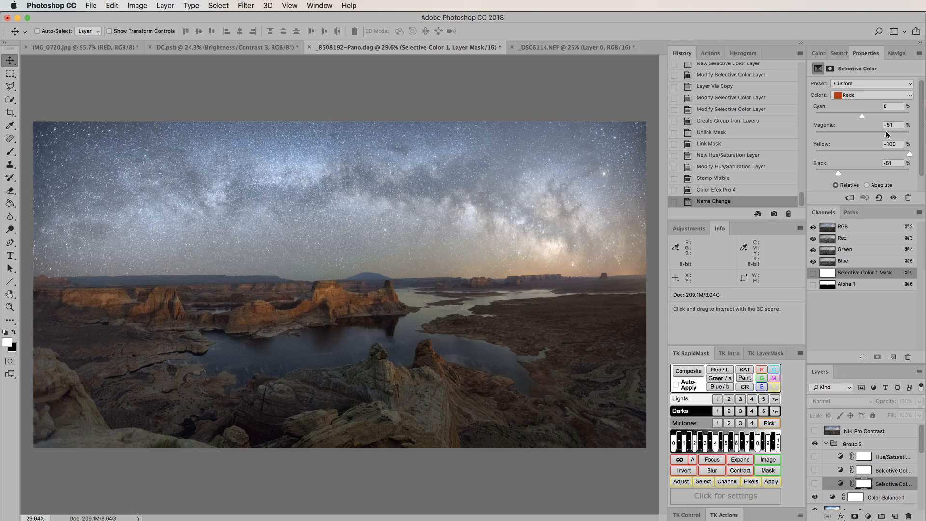
Show the lower Selective Color layer and set its Reds to Magenta +51 and Black -51, trying Black at 0 in between
drag(885, 130, 886, 131)
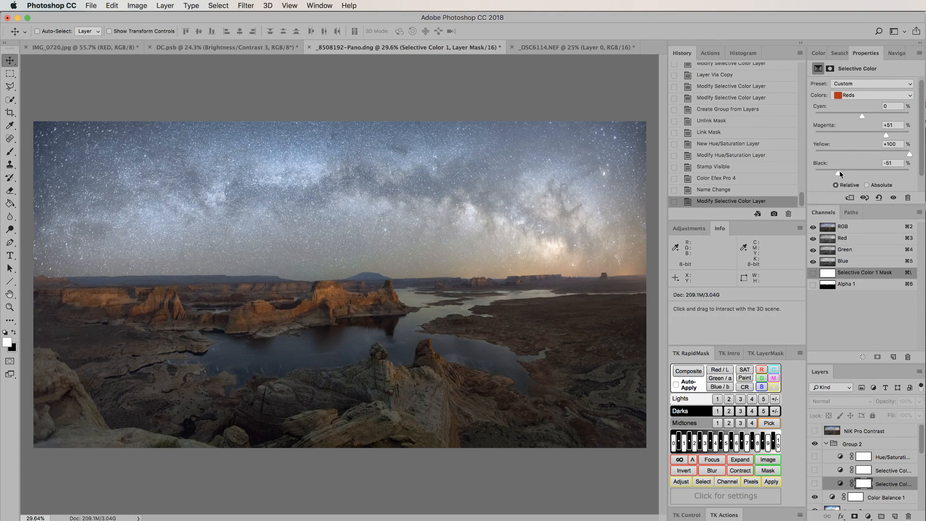
mouse_move(839, 172)
mouse_down()
mouse_move(866, 175)
mouse_move(837, 171)
mouse_move(862, 166)
mouse_move(853, 175)
mouse_up()
click(814, 483)
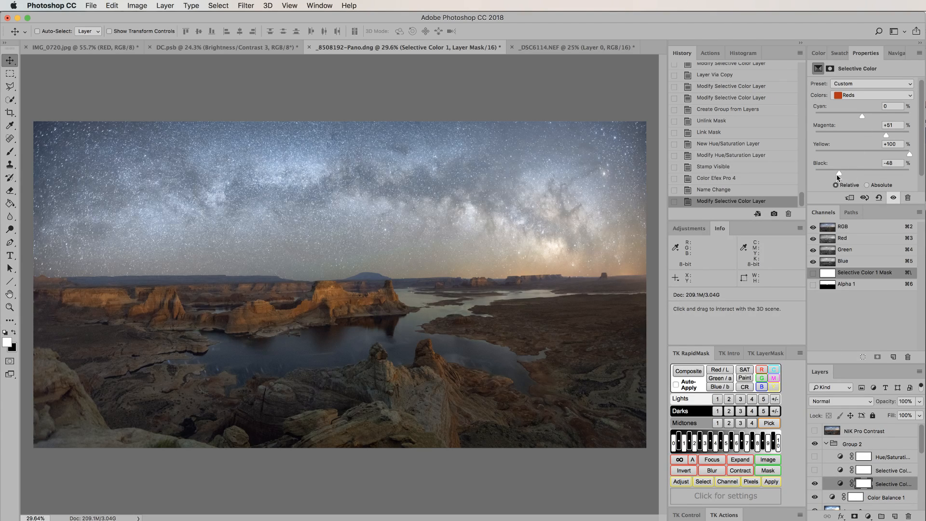
drag(838, 173, 862, 170)
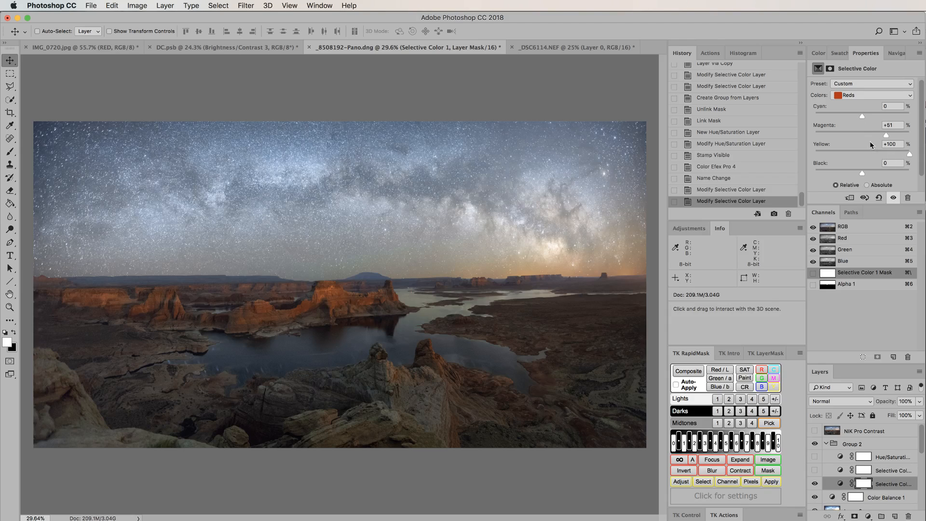
drag(864, 172, 838, 170)
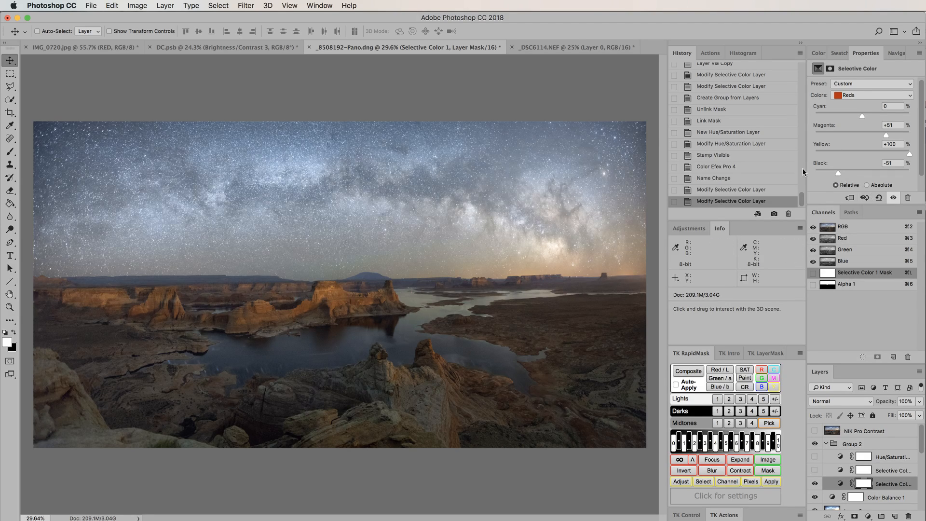
Compare the image with and without the lower Selective Color layer
click(815, 483)
click(815, 483)
click(814, 483)
click(815, 484)
Select the Selective Color 1 copy layer and make its adjustment visible
click(895, 472)
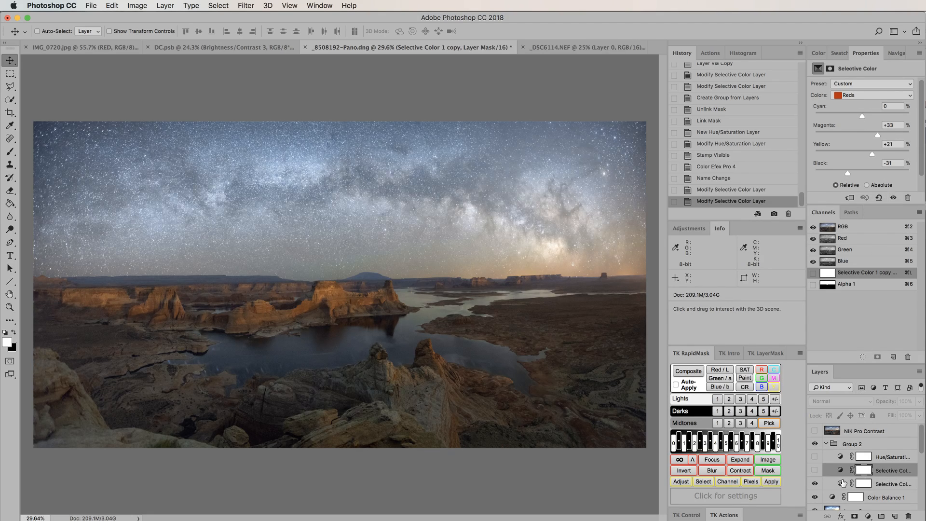
click(814, 471)
click(814, 471)
click(814, 471)
click(839, 471)
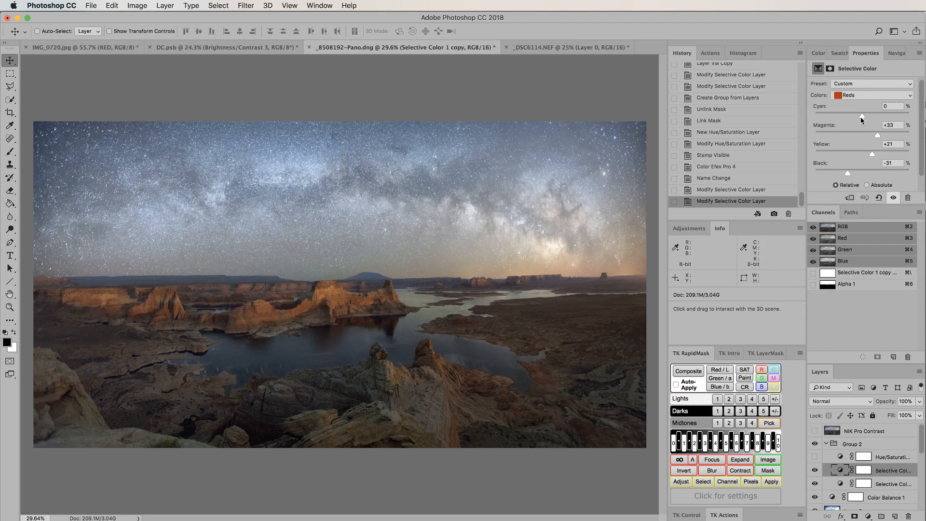
Try a Reds Cyan value of -8 on the Selective Color 1 copy layer and restore it to 0
mouse_move(861, 116)
mouse_down()
mouse_move(839, 129)
mouse_move(870, 127)
mouse_move(860, 128)
mouse_up()
click(896, 106)
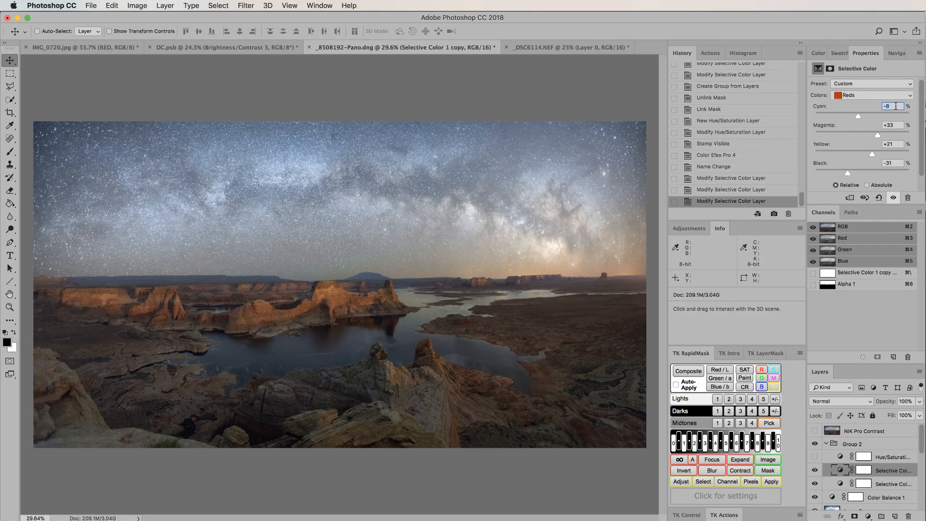
text(0)
Select the Hue/Saturation layer in Group 2 and make it visible
click(863, 470)
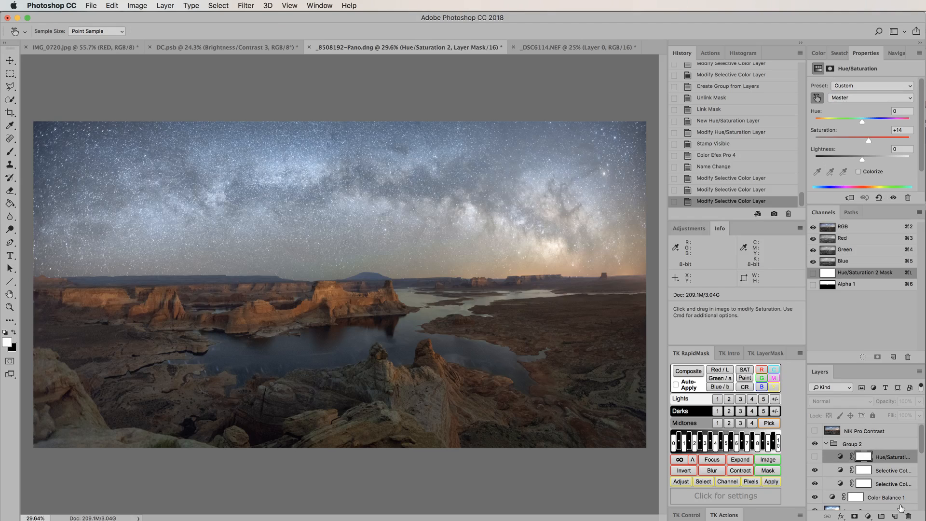
click(840, 457)
click(815, 456)
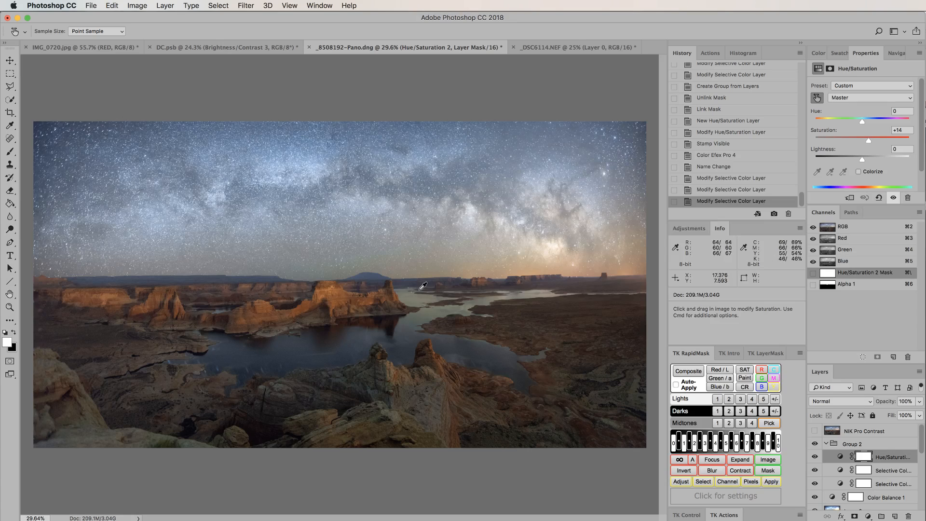
Set the Reds saturation of the Hue/Saturation layer to -12 and compare the image with and without the layer
click(862, 99)
click(861, 106)
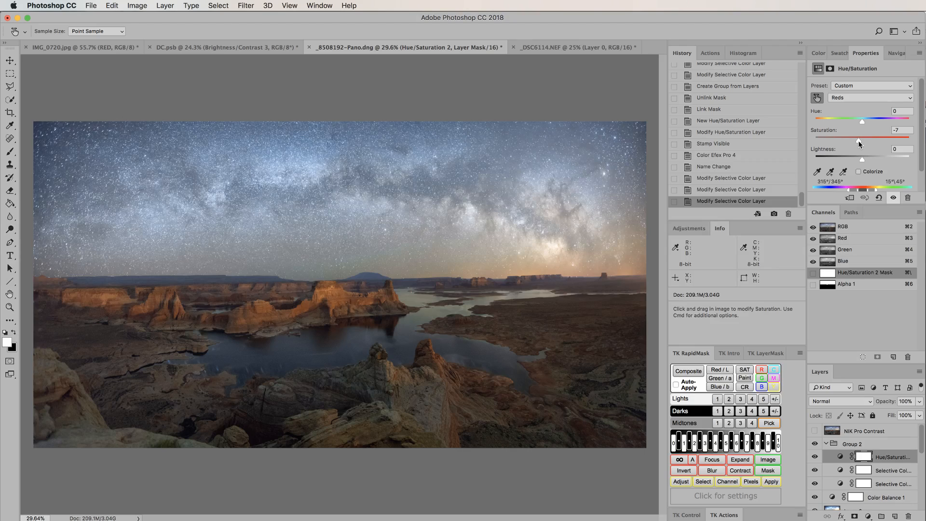
drag(858, 142, 862, 142)
mouse_move(862, 141)
mouse_down()
mouse_move(848, 142)
mouse_move(856, 142)
mouse_up()
drag(858, 142, 858, 142)
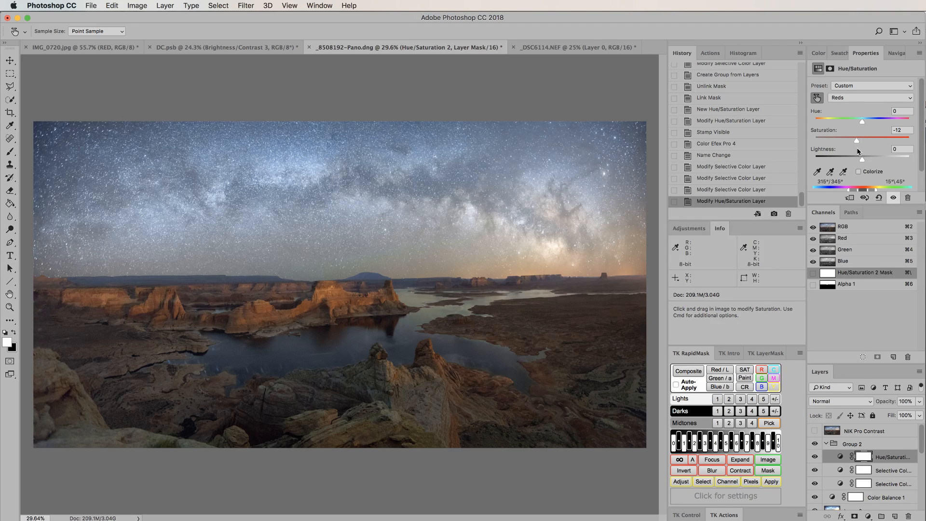
click(816, 455)
click(817, 455)
Stamp the visible layers into a new layer above Group 2 and open it in Color Efex Pro 4, maximizing the filter window
click(865, 444)
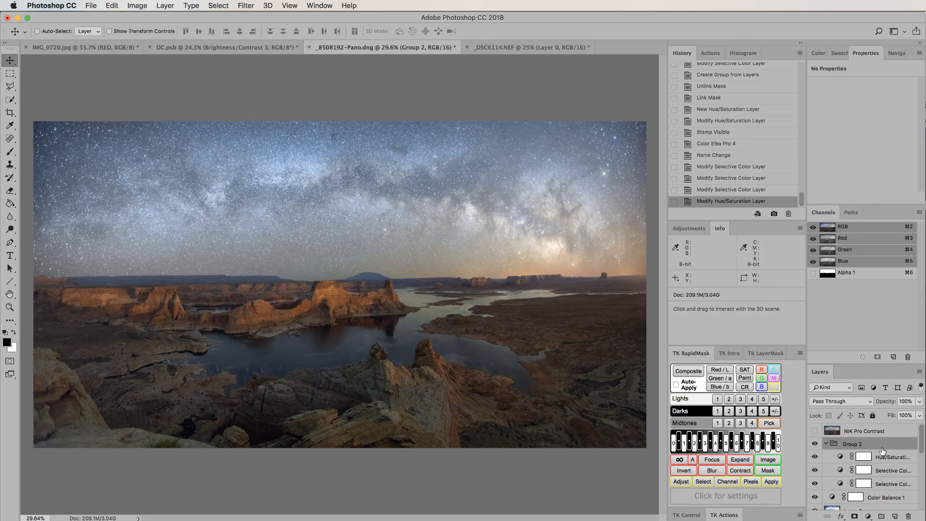
key(shift+alt+super+e)
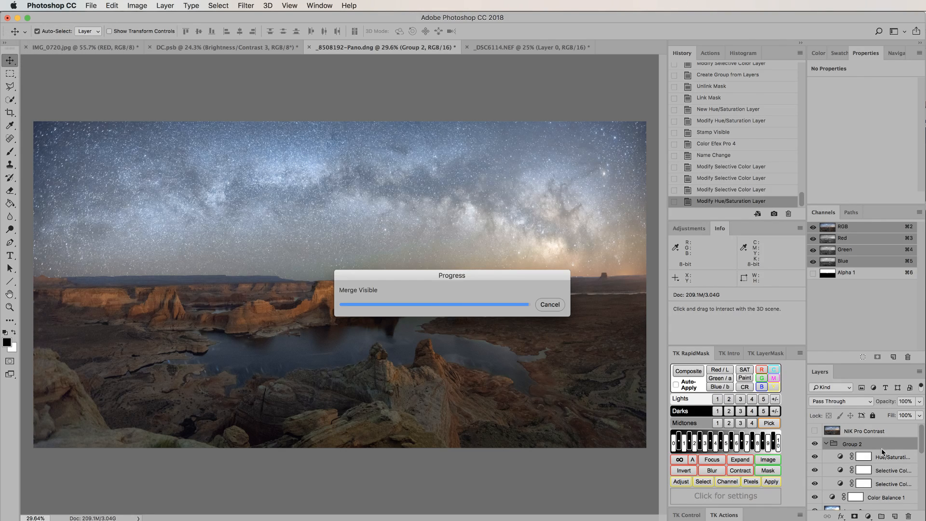
click(246, 6)
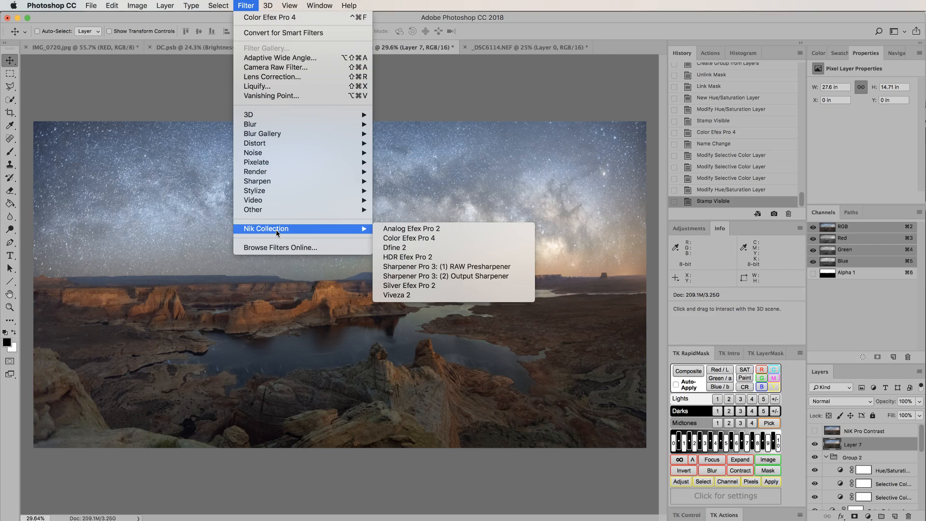
click(427, 241)
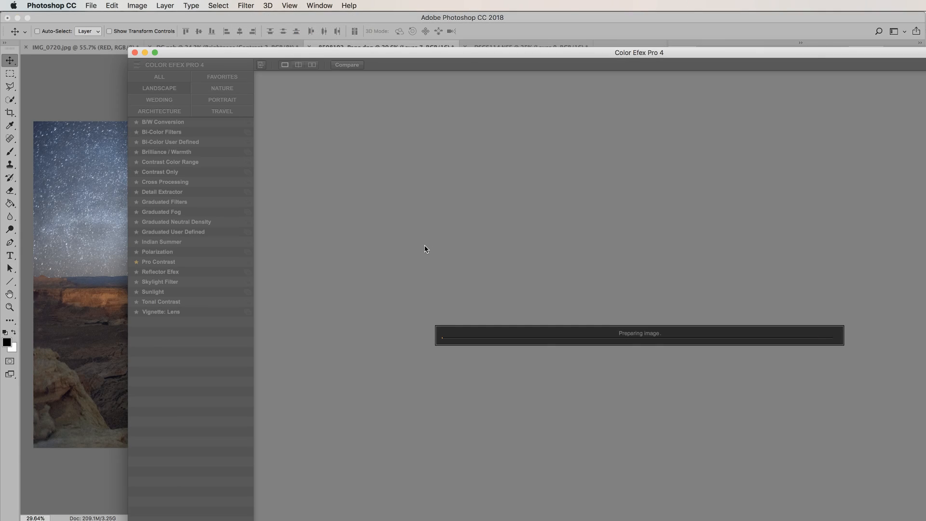
double_click(554, 56)
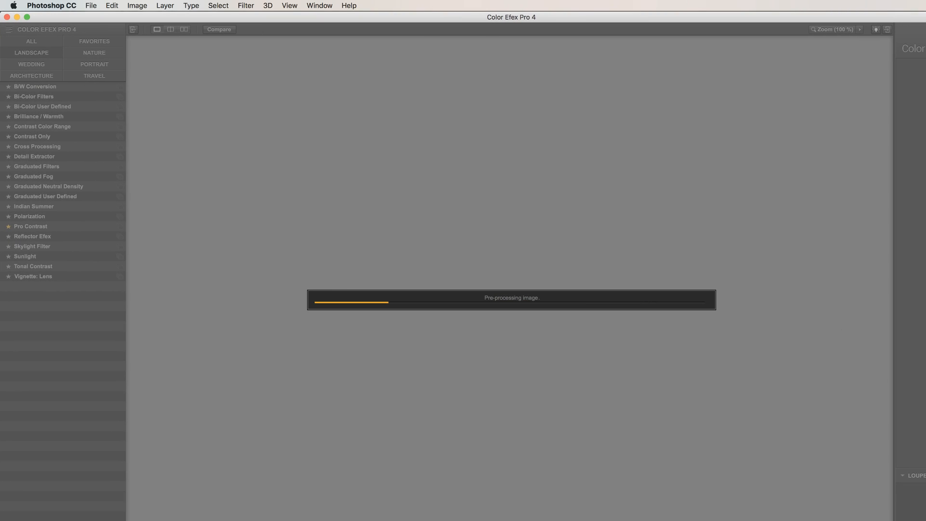
mouse_move(925, 520)
mouse_down()
mouse_move(897, 502)
mouse_move(925, 520)
mouse_up()
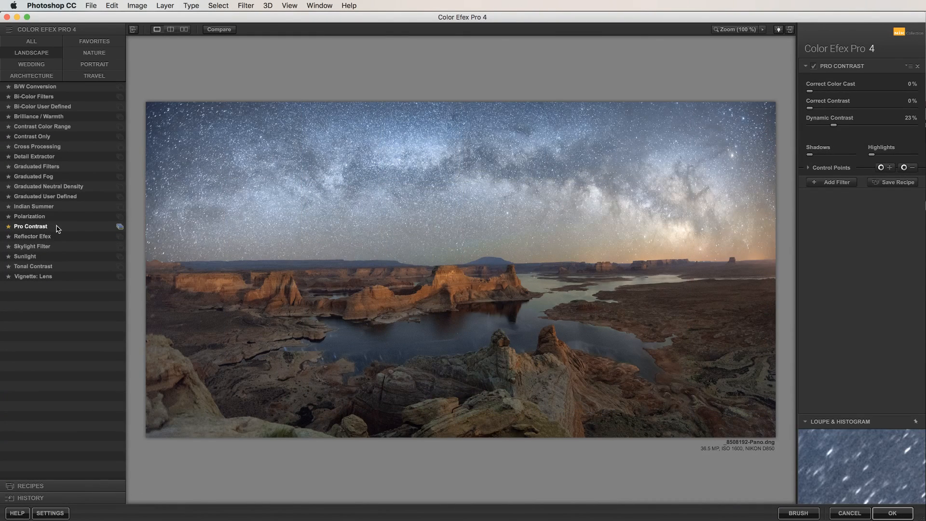
Choose the Pro Contrast filter from the complete list of filters
click(30, 41)
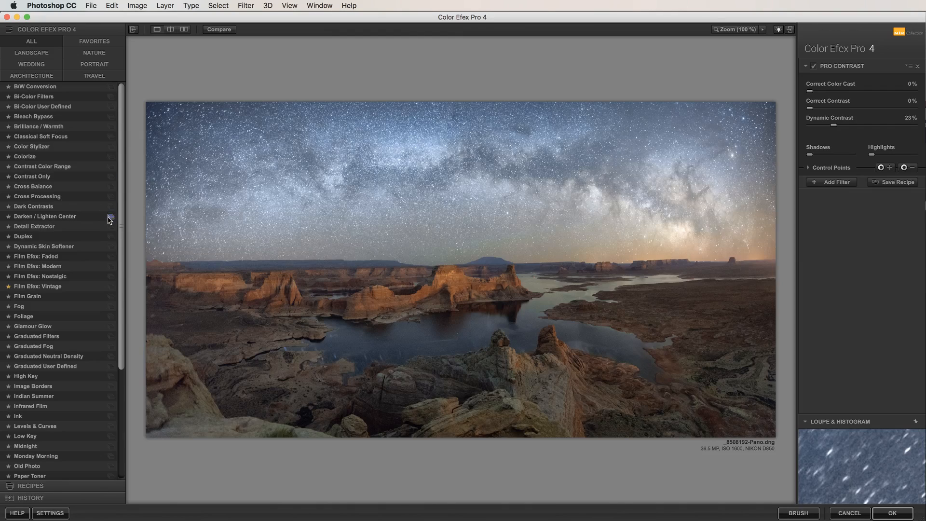
drag(121, 236, 121, 351)
click(68, 375)
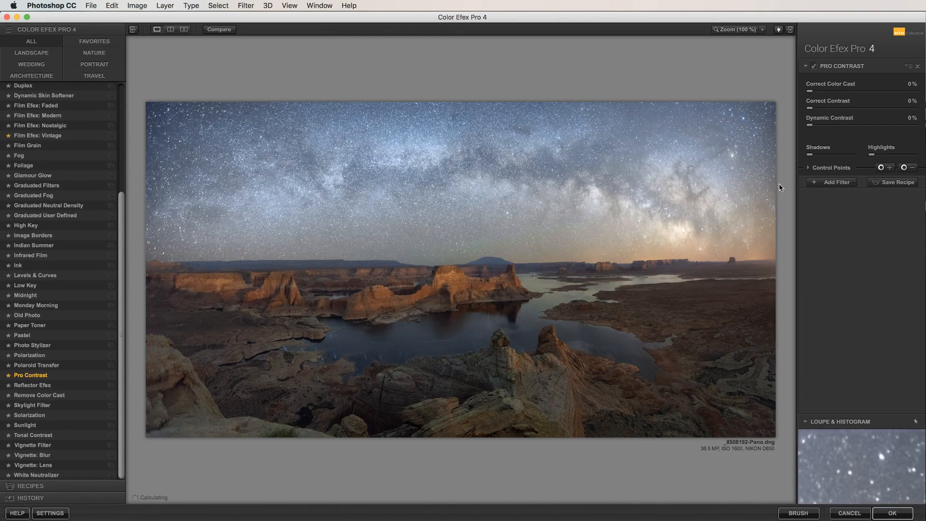
Try Pro Contrast with Correct Color Cast at 100%, compare it with the unfiltered image, and return the setting to 0%
click(913, 91)
drag(912, 92, 915, 92)
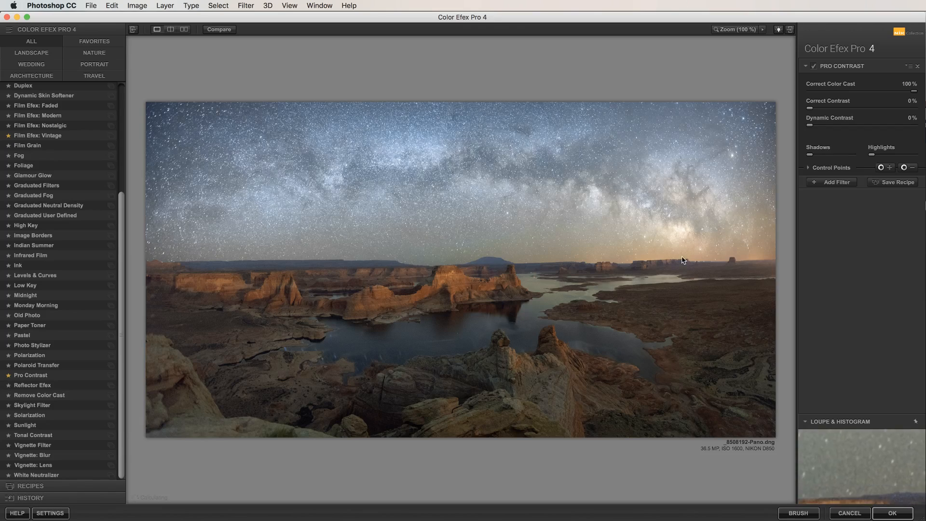
click(815, 68)
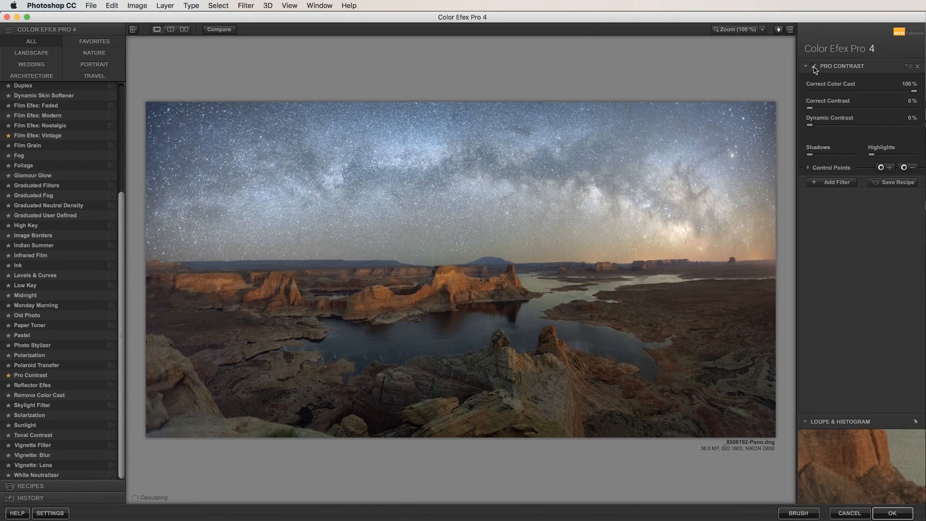
drag(914, 92, 800, 97)
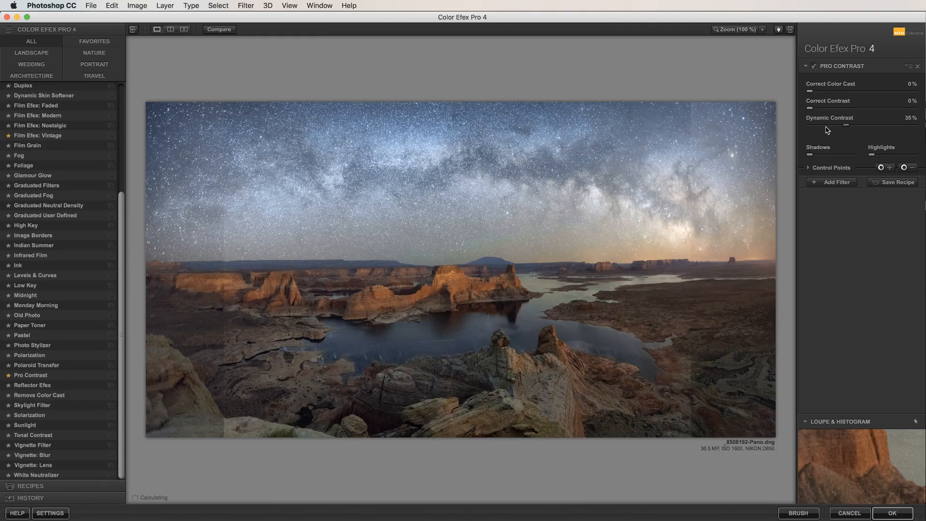
Adjust the Dynamic Contrast of the Pro Contrast filter to 18%
mouse_move(847, 129)
mouse_down()
mouse_move(829, 130)
mouse_move(841, 130)
mouse_up()
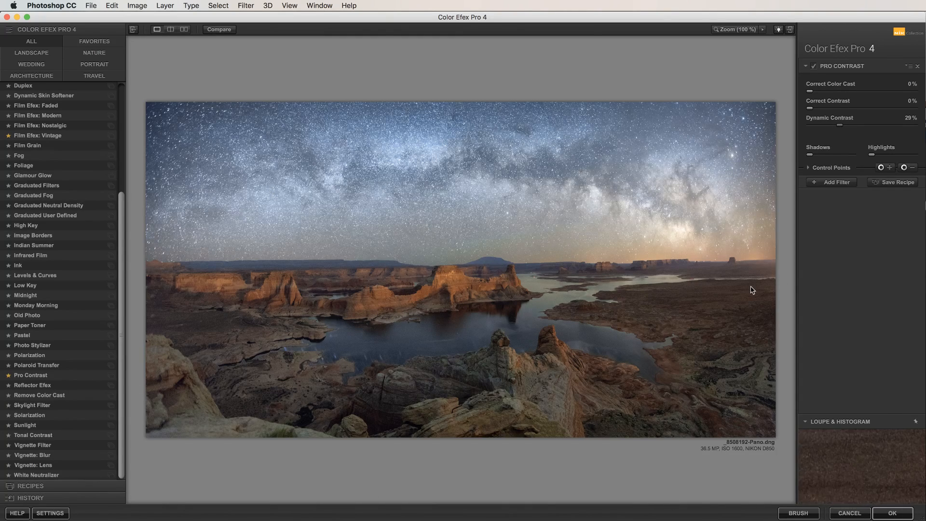
click(828, 125)
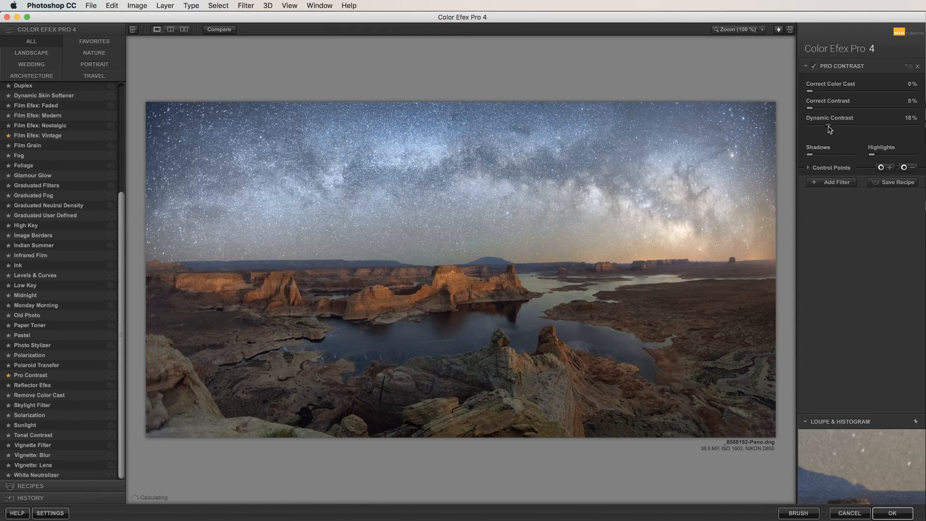
Set Pro Contrast's Dynamic Contrast to 31% and Correct Contrast to 9%, and apply the filter to the layer
drag(829, 129, 844, 129)
drag(818, 109, 834, 111)
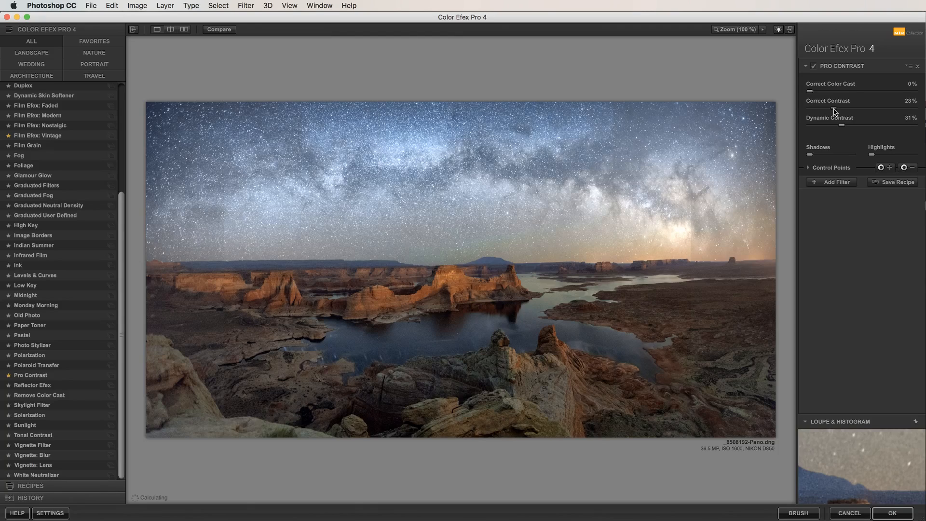
drag(835, 111, 812, 112)
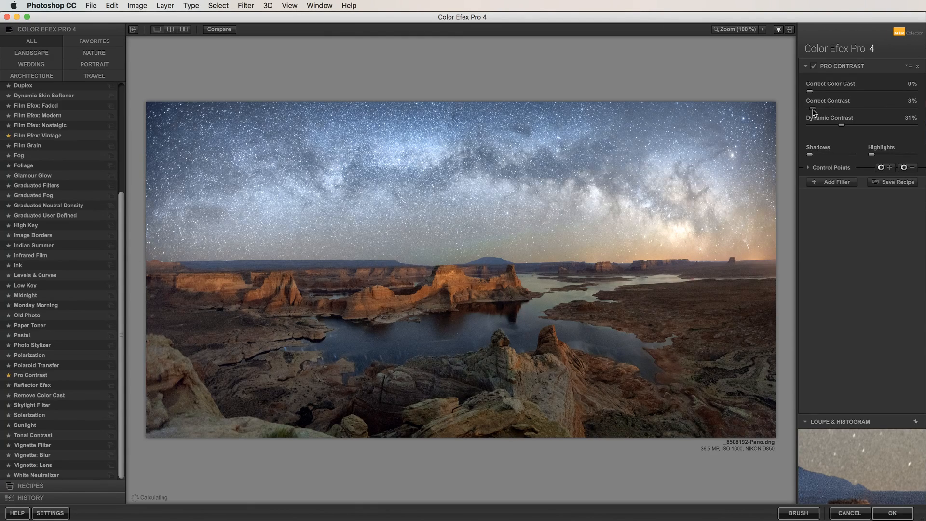
drag(813, 113, 819, 113)
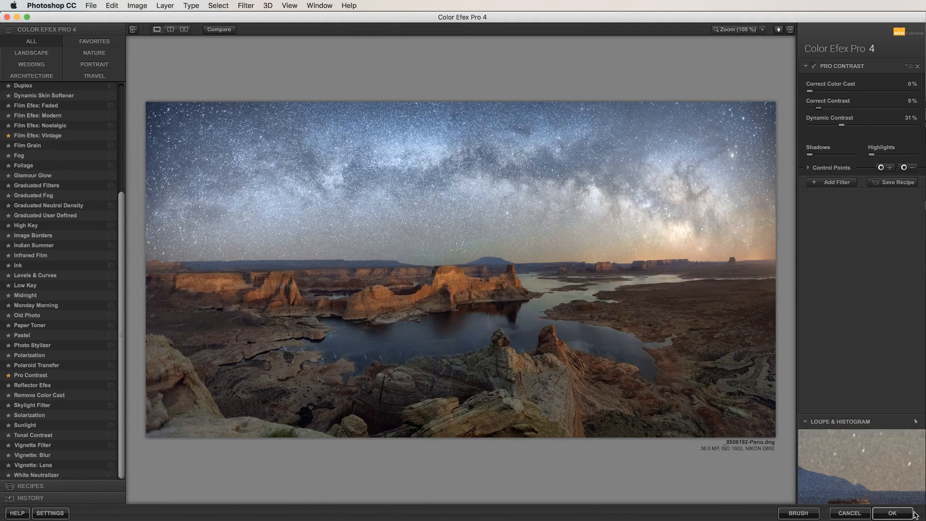
click(894, 514)
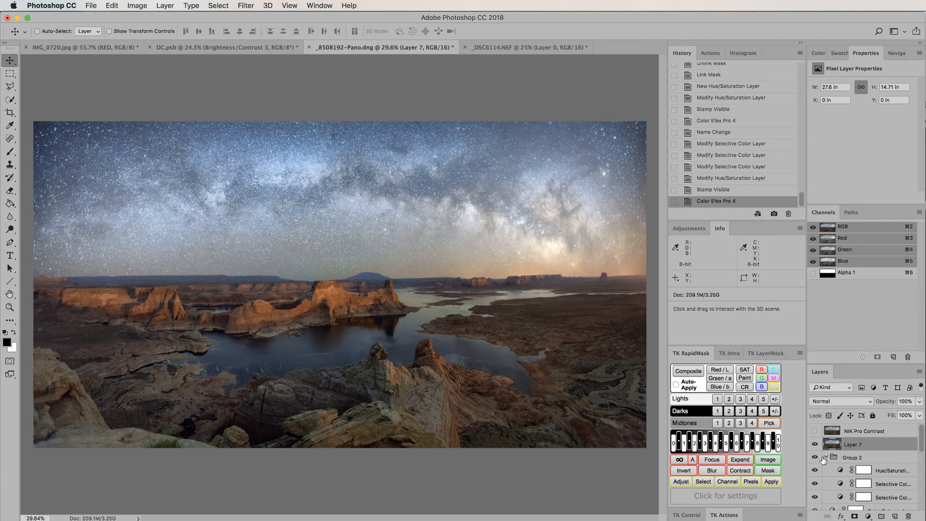
Collapse Group 2 and turn off its visibility, keeping Color Balance 1 visible and selecting Layer 7
click(826, 457)
click(825, 458)
click(815, 458)
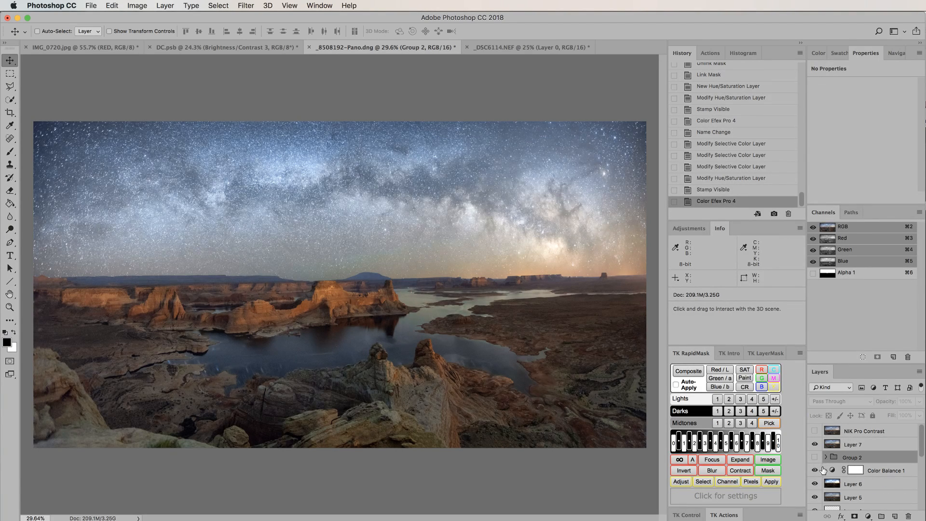
click(815, 470)
click(815, 471)
click(850, 446)
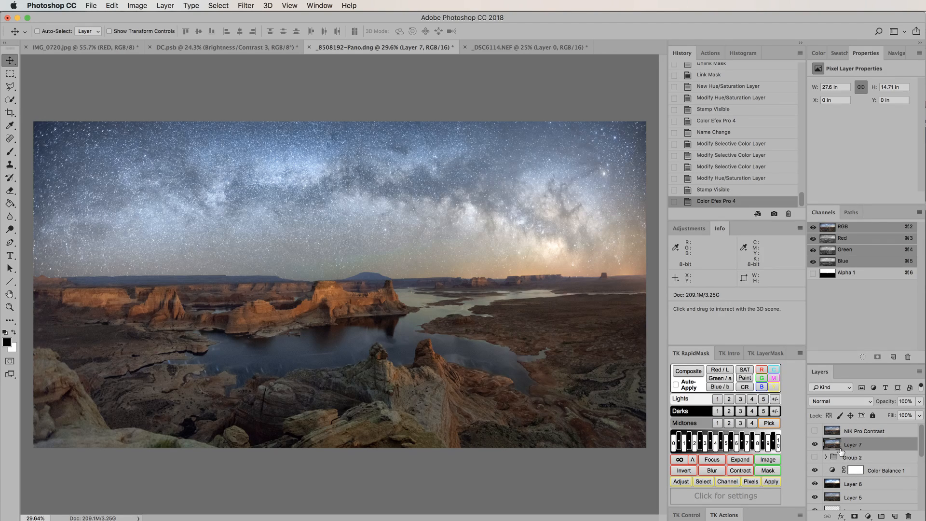
Compare the panorama with and without the filtered Layer 7 by toggling the layer's visibility several times
click(814, 445)
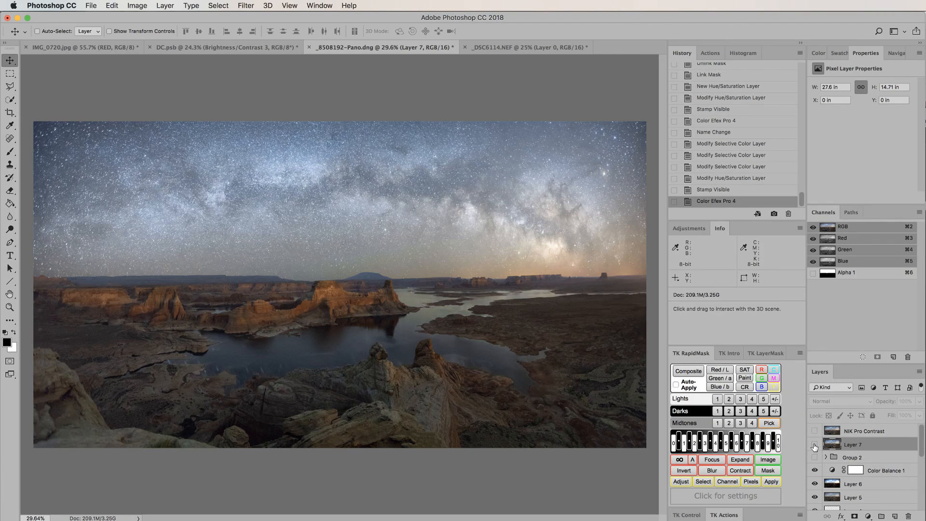
click(814, 445)
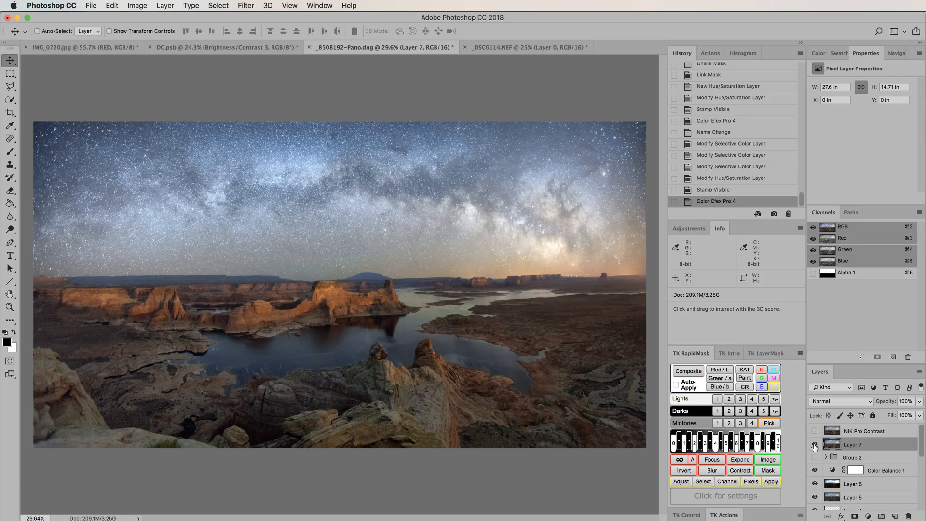
click(814, 445)
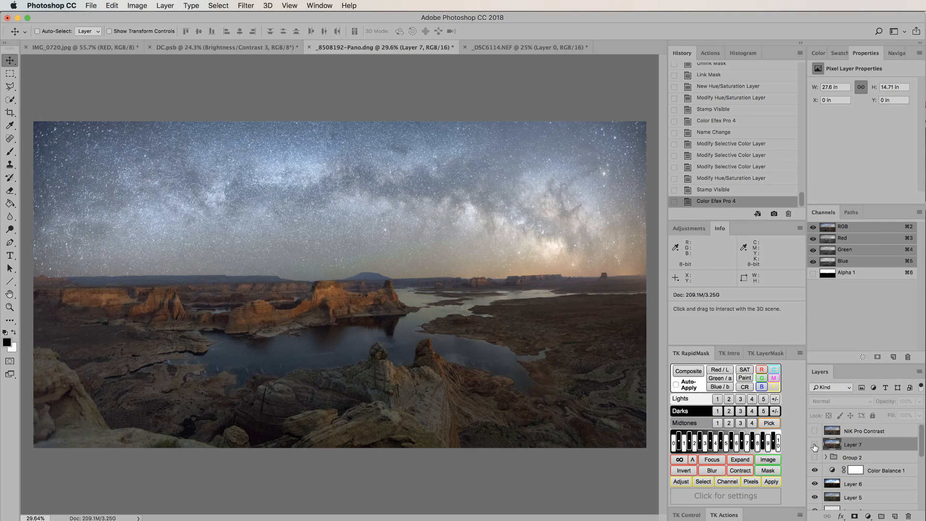
click(814, 445)
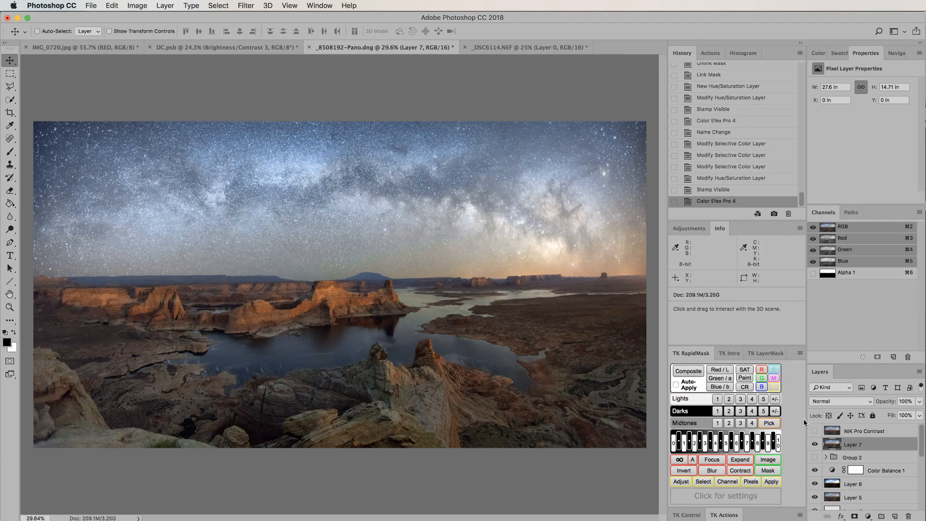
click(815, 445)
click(815, 444)
click(816, 445)
click(816, 445)
click(818, 447)
click(818, 447)
Try Layer 7's opacity as low as 8% and return it to 100%
drag(890, 405, 873, 404)
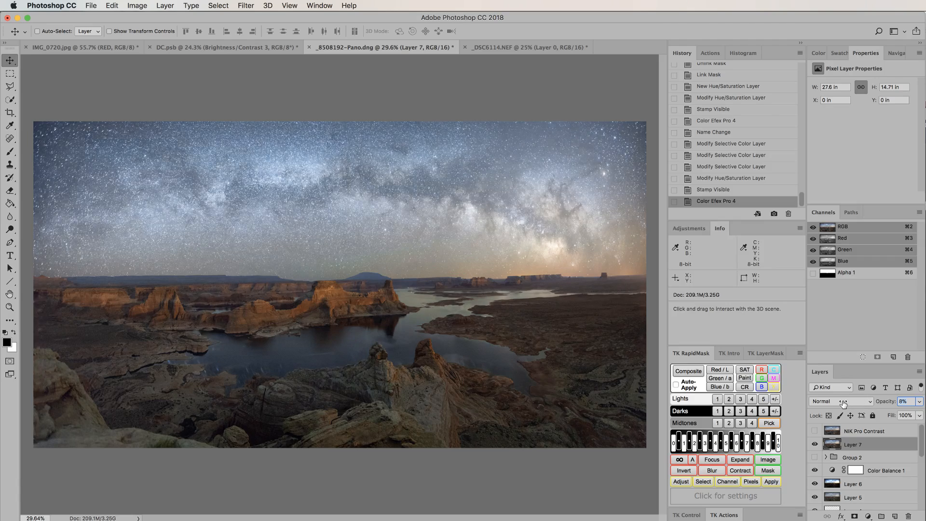
drag(673, 404, 874, 403)
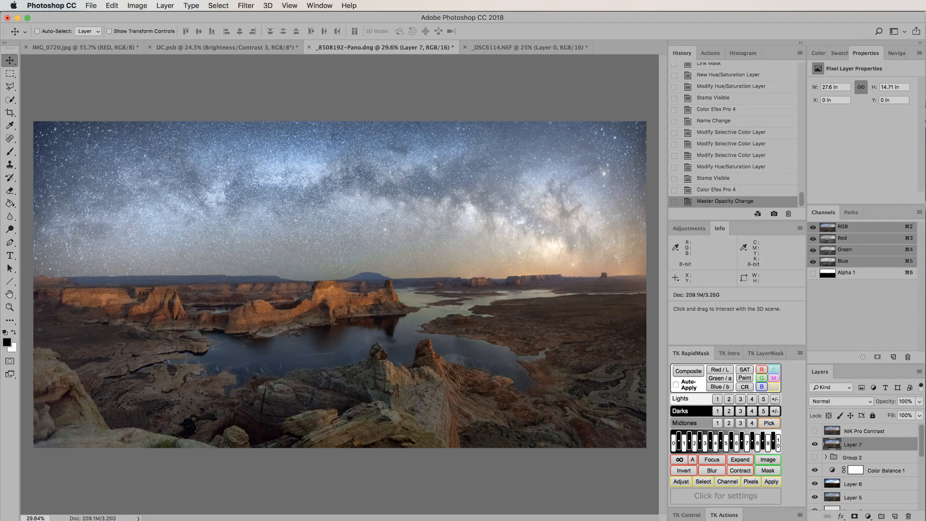
Bring up the list of running applications to switch away from the panorama
key(super+Tab)
key(super+Tab)
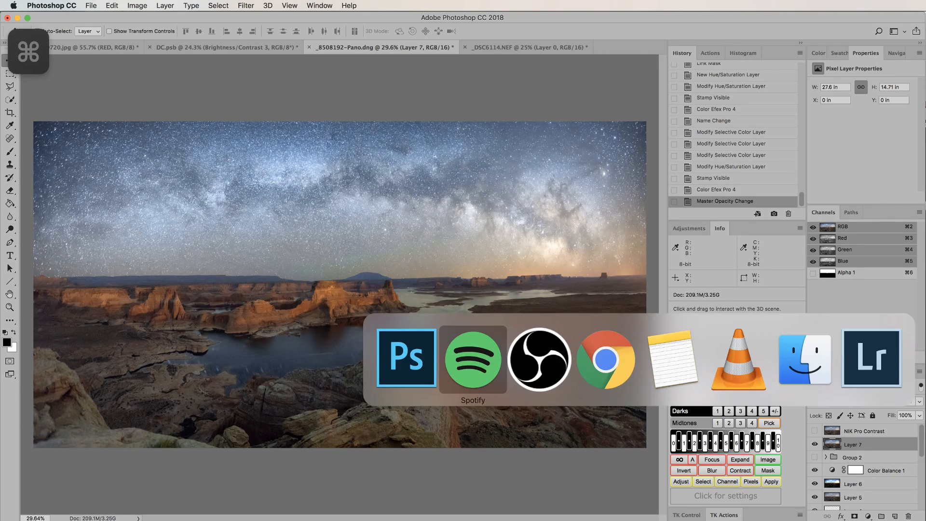